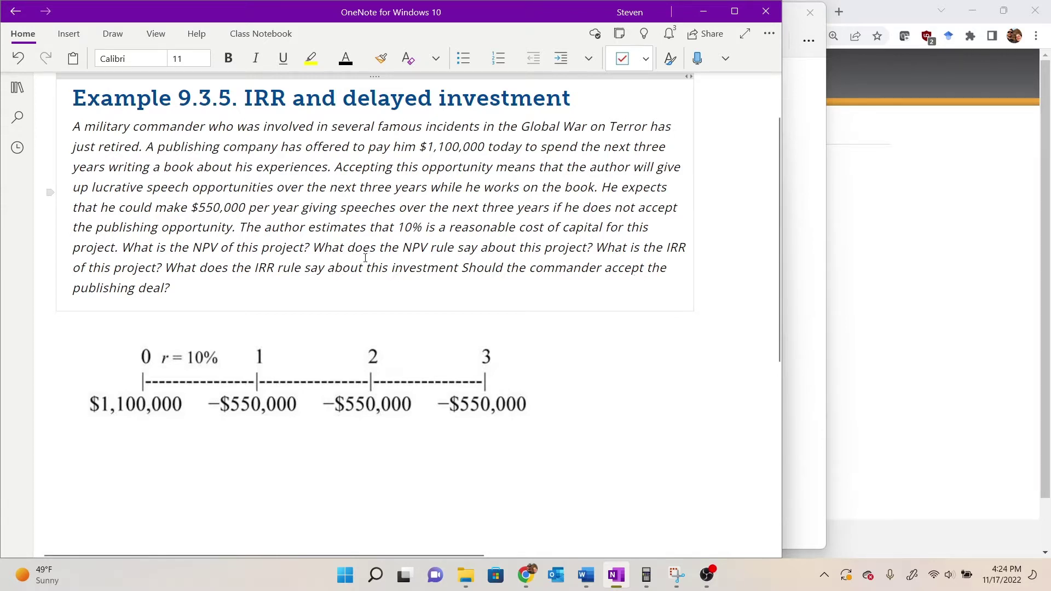
pyautogui.scroll(-1, 313, 288)
pyautogui.scroll(2, 312, 288)
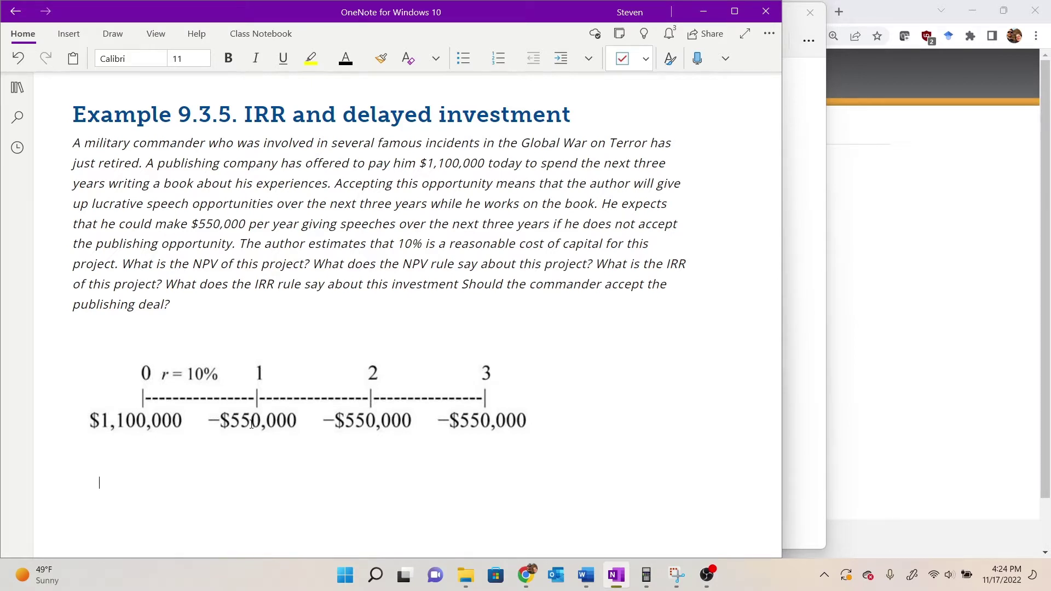
pyautogui.scroll(-1, 251, 425)
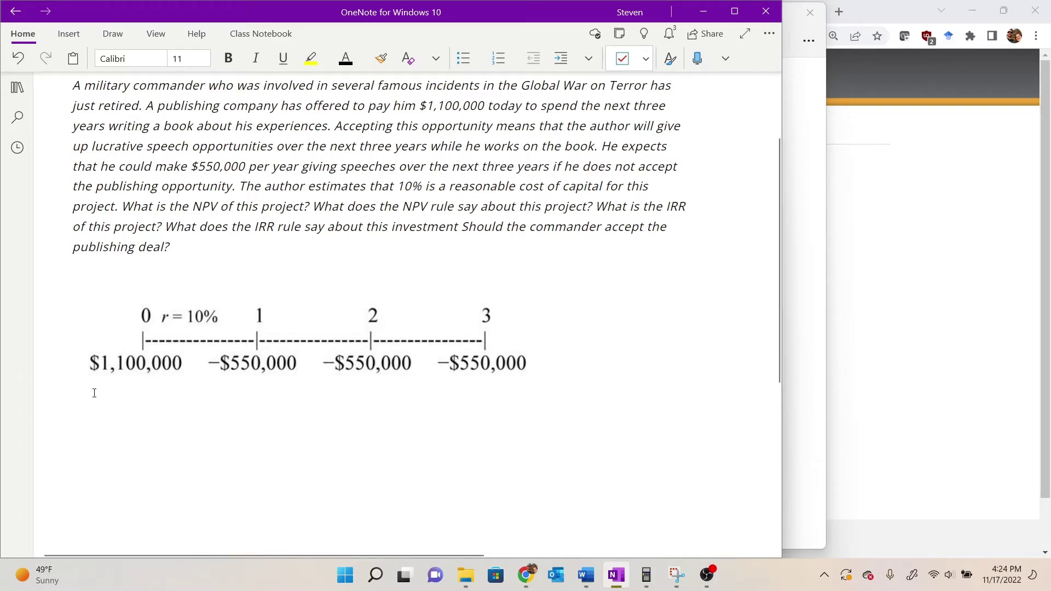
pyautogui.scroll(-1, 232, 392)
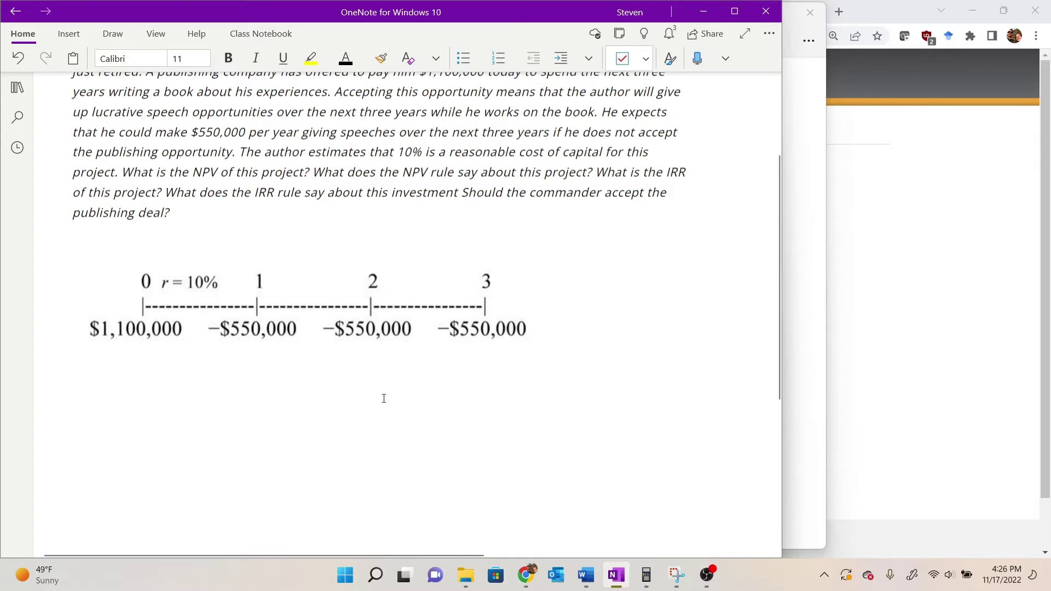
# Step: Bring the BA II Plus calculator back on screen and clear the previous IRR result
pyautogui.click(655, 578)
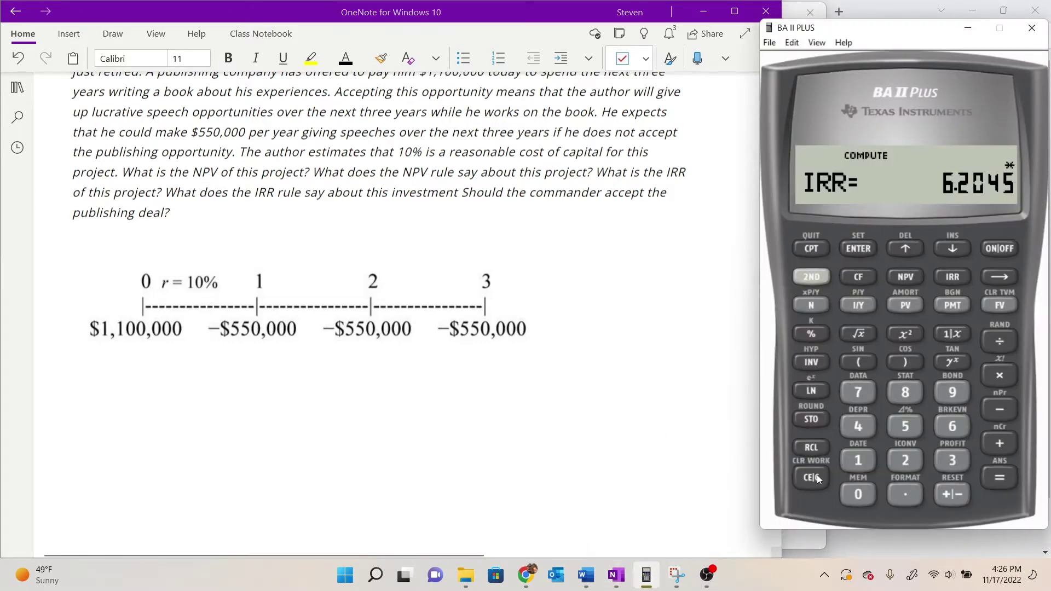
pyautogui.click(817, 478)
pyautogui.click(818, 478)
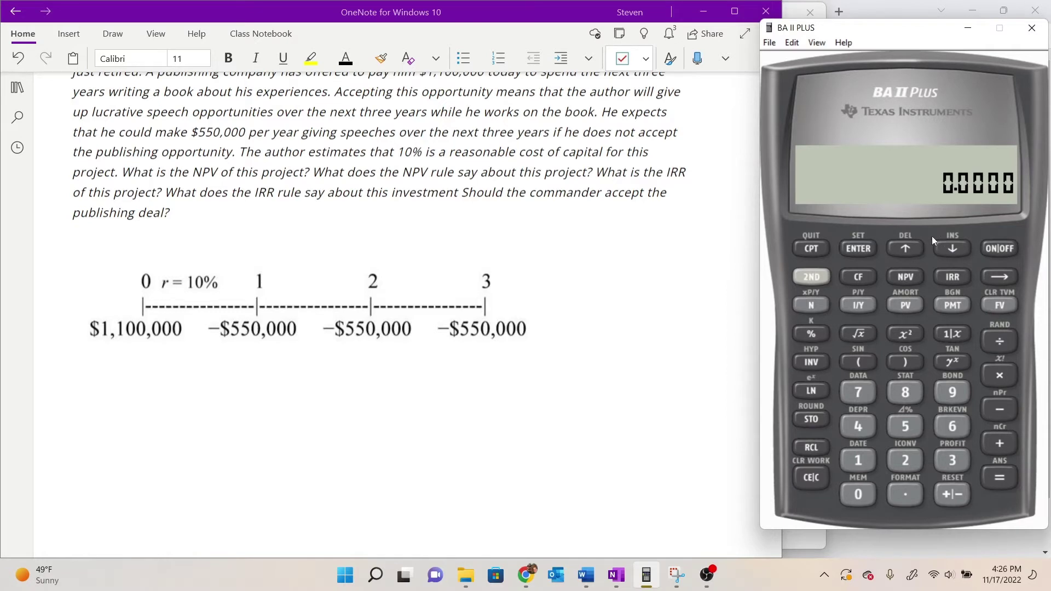
# Step: Open the cash-flow worksheet and clear all entries with CLR WORK so CFo reads 0
pyautogui.click(859, 278)
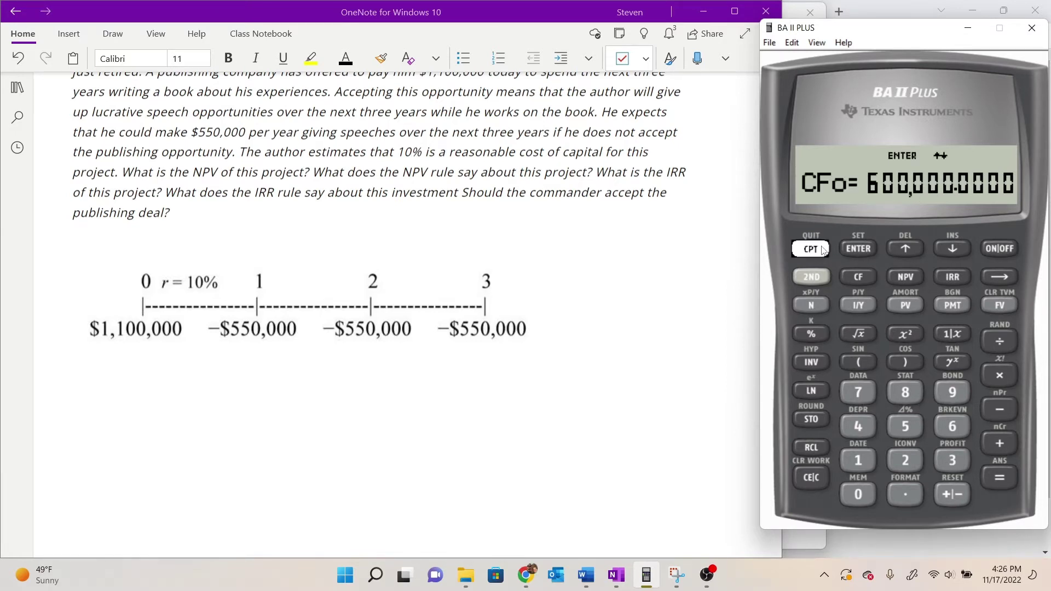
pyautogui.click(818, 278)
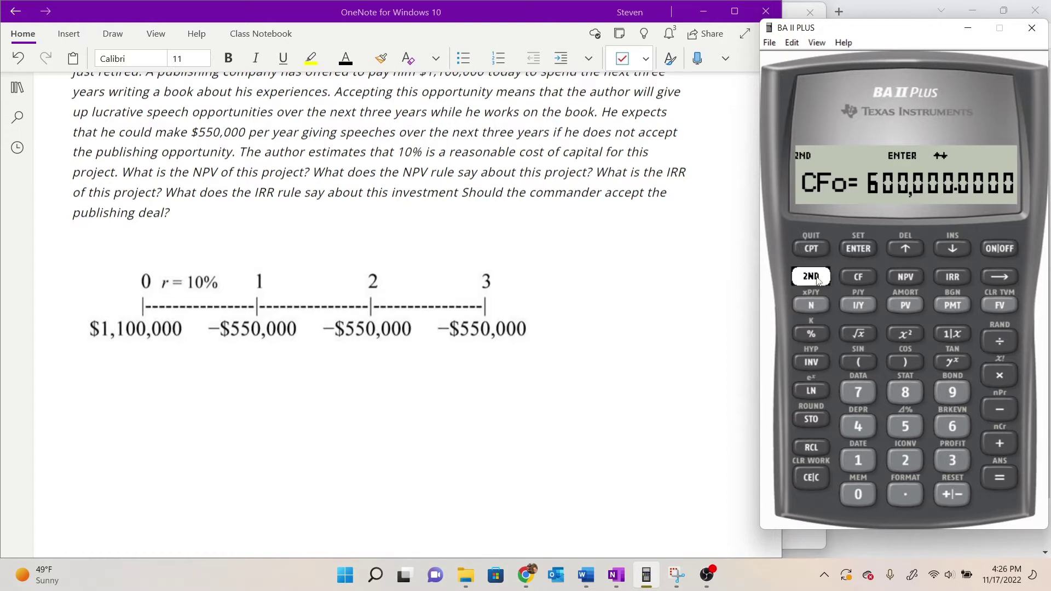
pyautogui.click(814, 478)
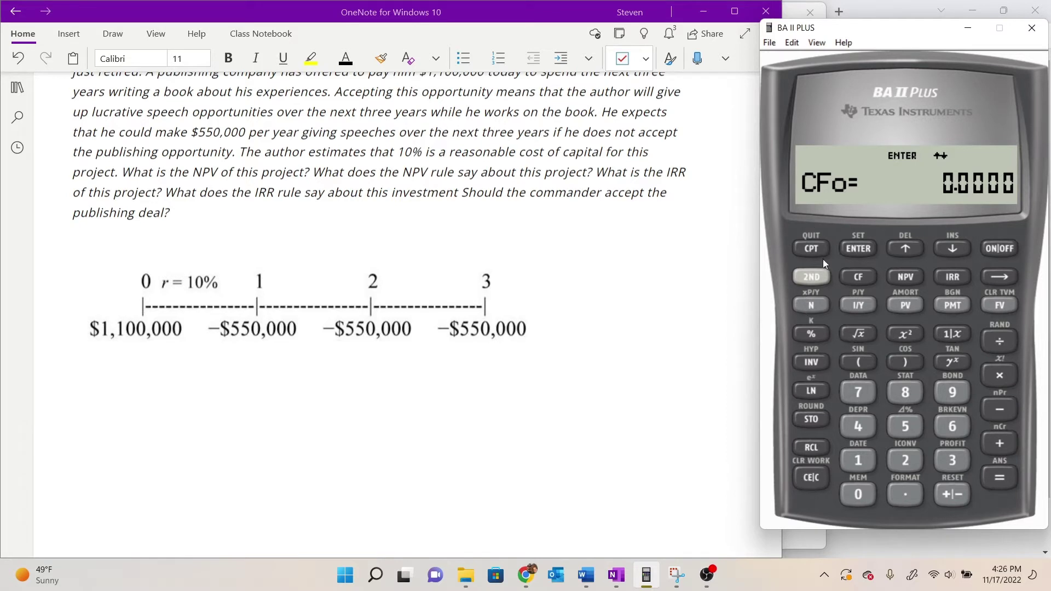
pyautogui.click(818, 276)
pyautogui.click(814, 478)
# Step: Handwrite 'CF0 = 1,100,000' below the timeline
pyautogui.moveTo(133, 374)
pyautogui.mouseDown()
pyautogui.moveTo(134, 404)
pyautogui.moveTo(144, 404)
pyautogui.moveTo(159, 373)
pyautogui.mouseUp()
pyautogui.moveTo(140, 385); pyautogui.dragTo(195, 390)
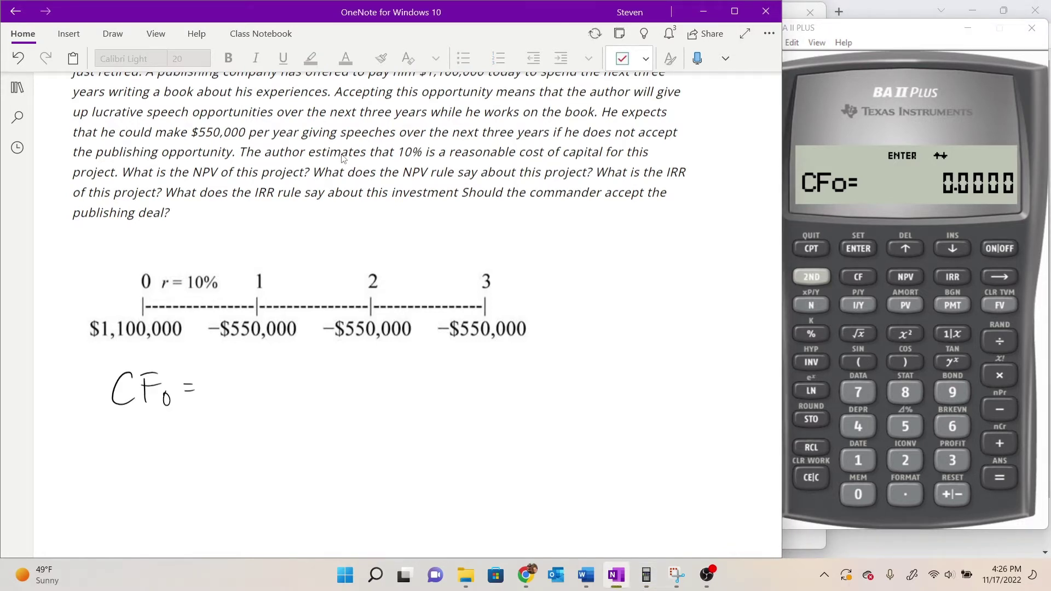
pyautogui.moveTo(227, 376); pyautogui.dragTo(227, 399)
pyautogui.moveTo(236, 398)
pyautogui.mouseDown()
pyautogui.moveTo(234, 408)
pyautogui.moveTo(268, 381)
pyautogui.moveTo(279, 403)
pyautogui.mouseUp()
pyautogui.moveTo(292, 380)
pyautogui.mouseDown()
pyautogui.moveTo(289, 394)
pyautogui.moveTo(293, 380)
pyautogui.mouseUp()
pyautogui.moveTo(306, 379)
pyautogui.mouseDown()
pyautogui.moveTo(302, 390)
pyautogui.moveTo(305, 379)
pyautogui.mouseUp()
pyautogui.moveTo(320, 378); pyautogui.dragTo(319, 380)
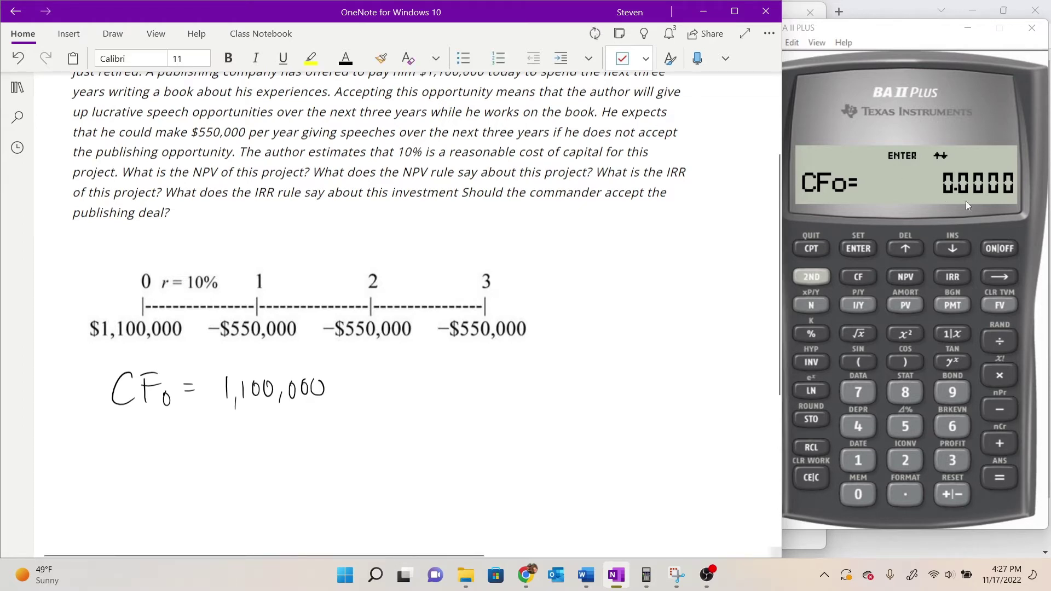
# Step: Store 1,100,000 as CF0 in the calculator's cash-flow worksheet
pyautogui.click(862, 457)
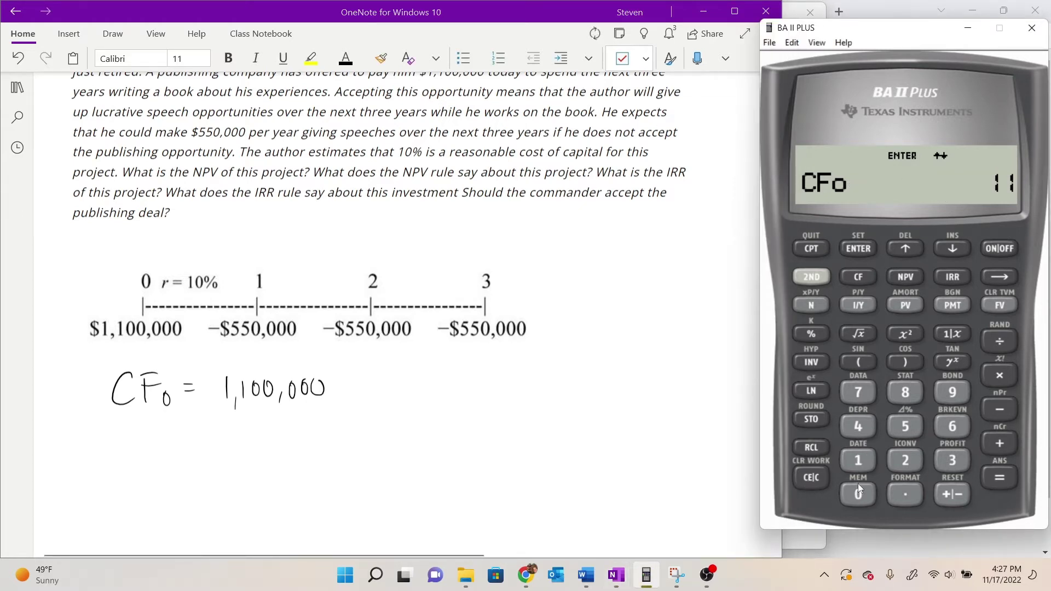
pyautogui.click(858, 493)
pyautogui.click(858, 493)
pyautogui.click(858, 492)
pyautogui.click(858, 492)
pyautogui.click(858, 492)
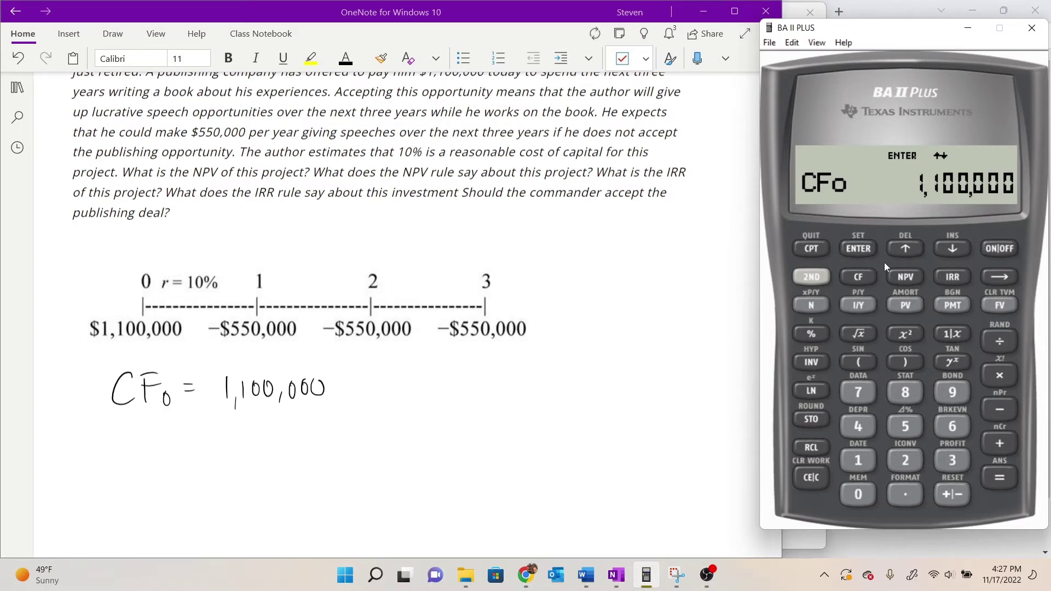
pyautogui.click(867, 252)
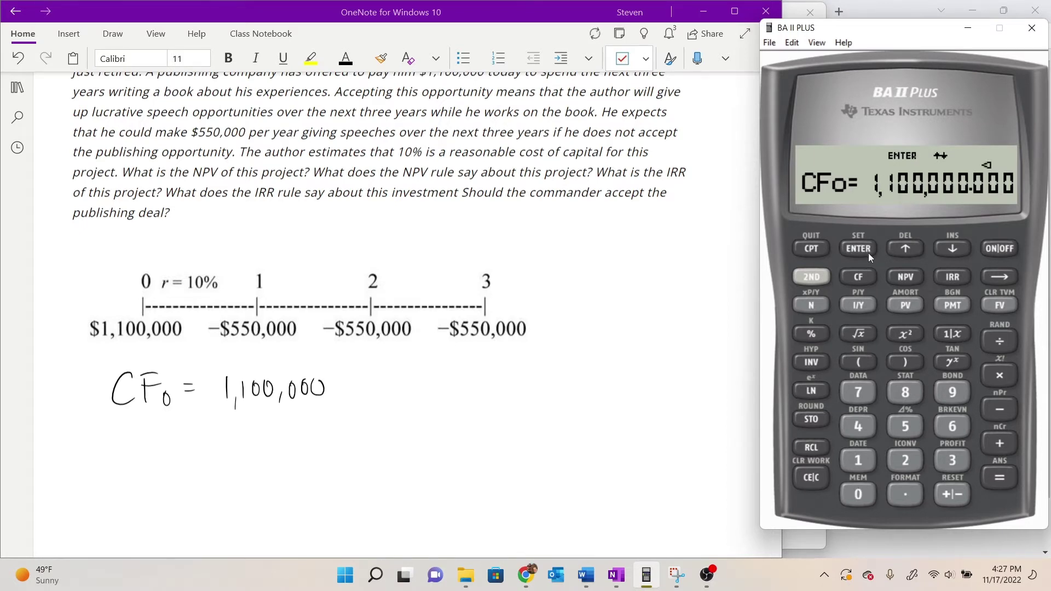
pyautogui.click(868, 253)
pyautogui.click(959, 252)
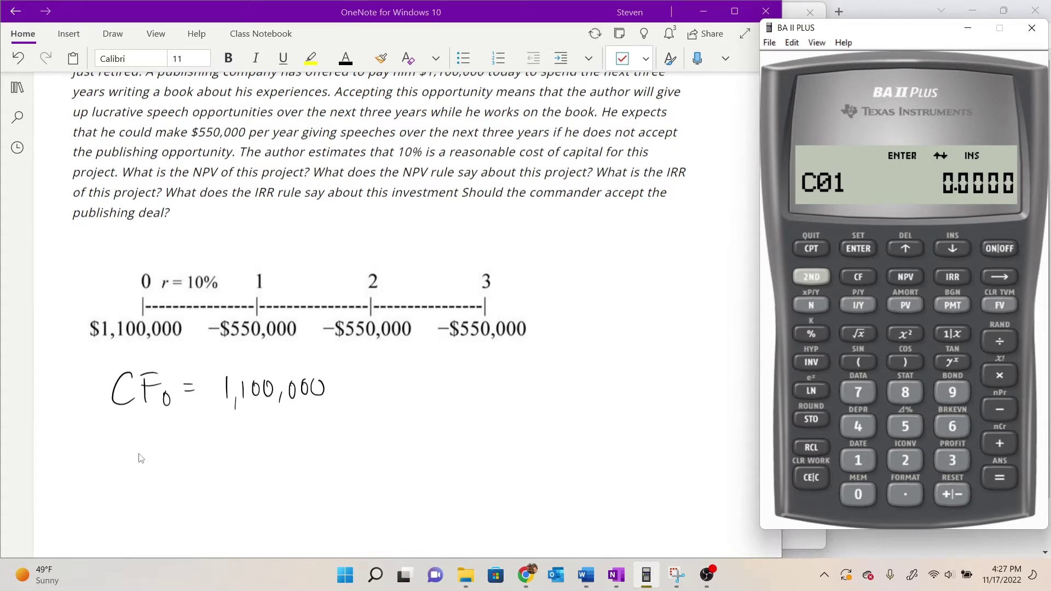
# Step: Handwrite 'C01 =' below the CF0 line
pyautogui.moveTo(135, 427)
pyautogui.mouseDown()
pyautogui.moveTo(136, 447)
pyautogui.moveTo(153, 426)
pyautogui.mouseUp()
pyautogui.moveTo(165, 424)
pyautogui.mouseDown()
pyautogui.moveTo(165, 446)
pyautogui.moveTo(193, 429)
pyautogui.mouseUp()
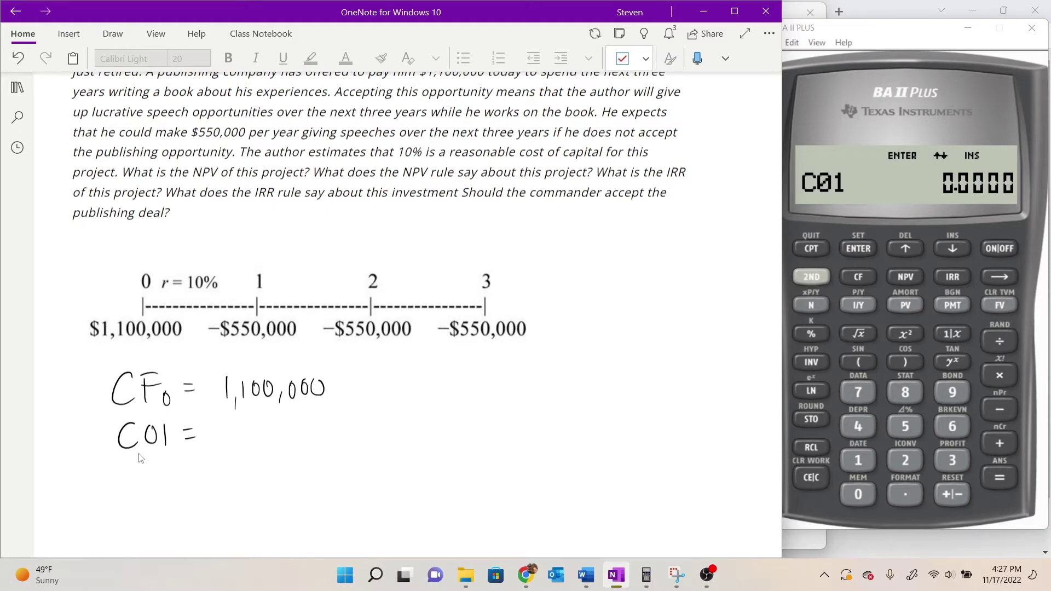
pyautogui.click(182, 448)
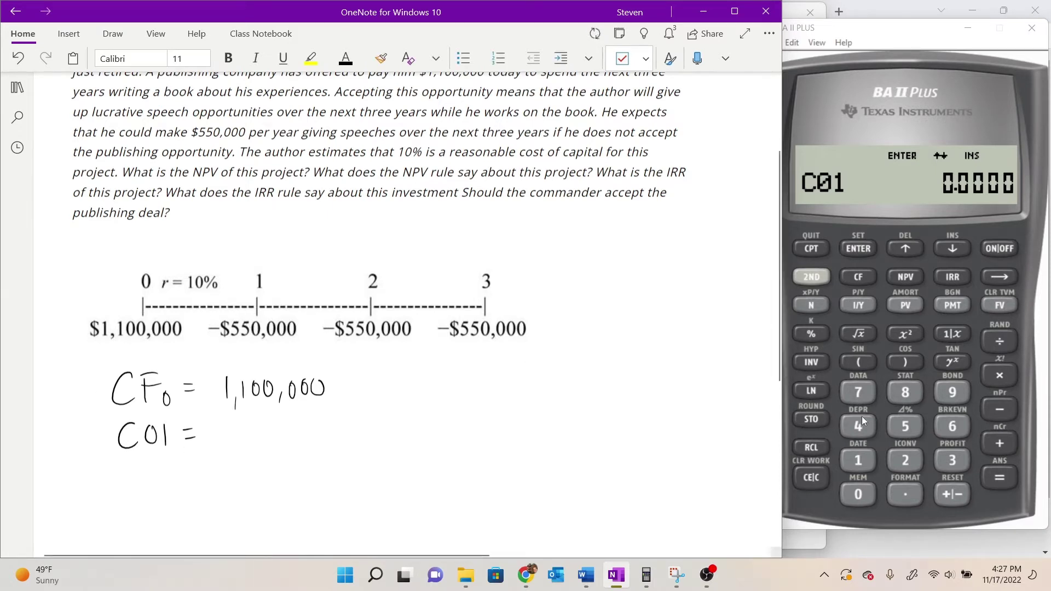
# Step: Store -550,000 as C01 in the calculator
pyautogui.click(905, 428)
pyautogui.click(905, 428)
pyautogui.click(905, 428)
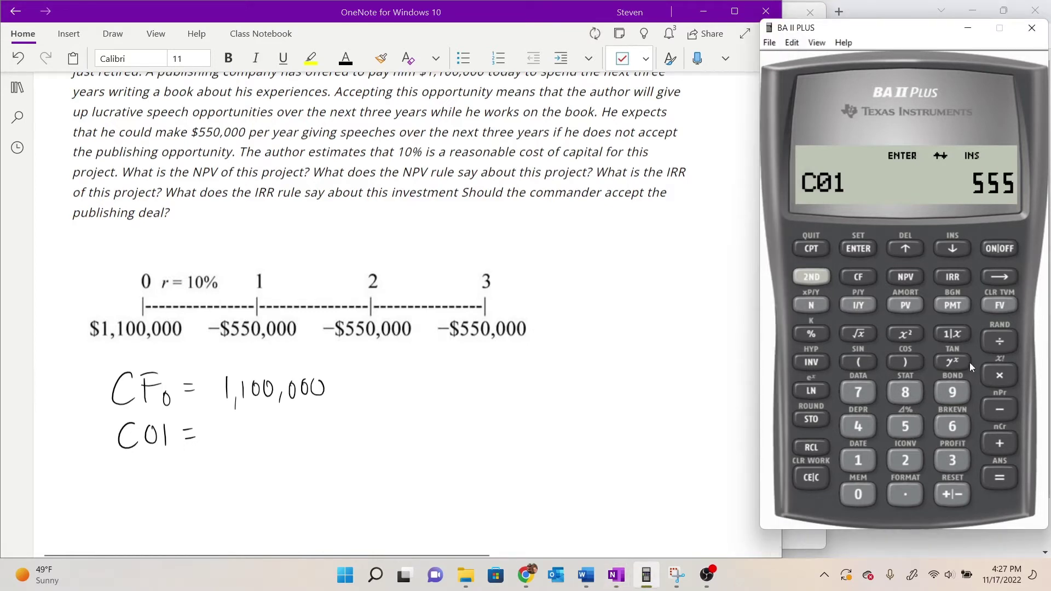
pyautogui.click(1008, 278)
pyautogui.click(866, 494)
pyautogui.click(867, 494)
pyautogui.click(866, 495)
pyautogui.click(867, 495)
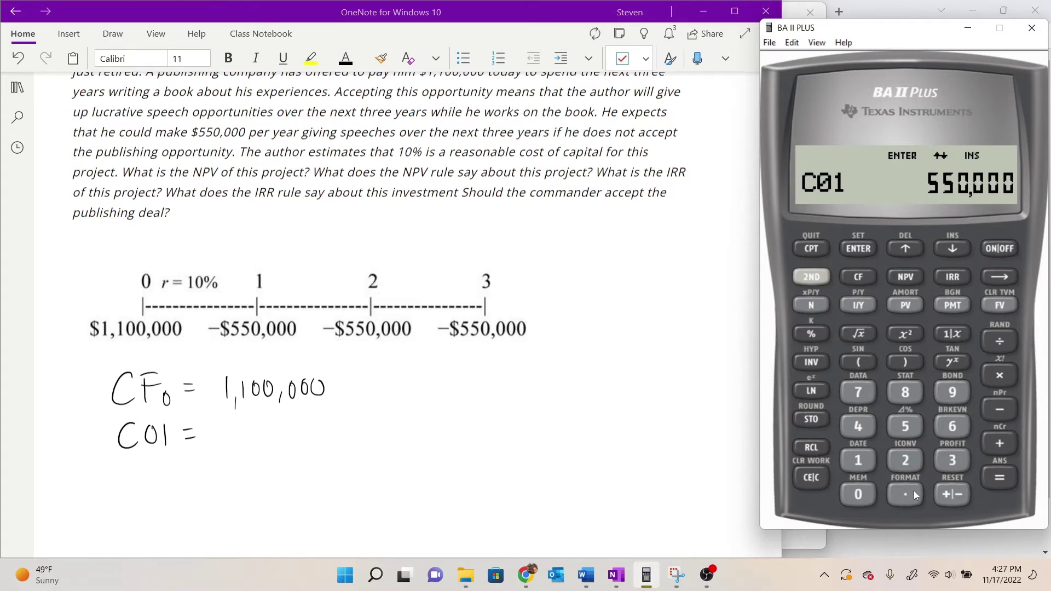
pyautogui.click(951, 495)
pyautogui.click(866, 249)
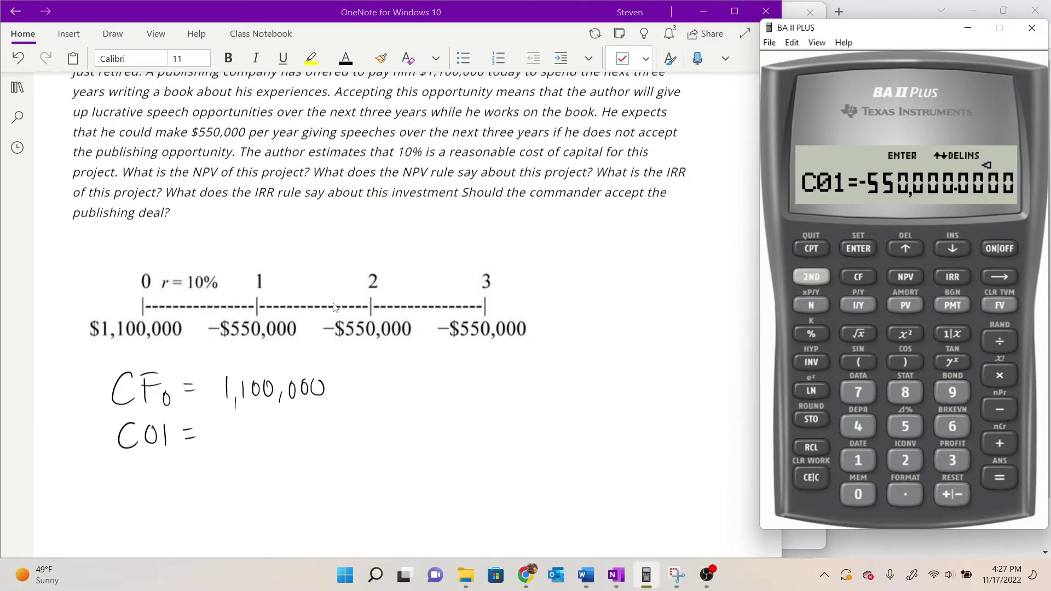
# Step: Handwrite '-550,000' after C01 =
pyautogui.moveTo(218, 433)
pyautogui.mouseDown()
pyautogui.moveTo(238, 442)
pyautogui.moveTo(247, 427)
pyautogui.mouseUp()
pyautogui.moveTo(253, 428); pyautogui.dragTo(251, 441)
pyautogui.moveTo(254, 427)
pyautogui.mouseDown()
pyautogui.moveTo(269, 429)
pyautogui.moveTo(280, 448)
pyautogui.mouseUp()
pyautogui.moveTo(290, 425); pyautogui.dragTo(316, 422)
# Step: Handwrite 'F01 =' below the C01 line
pyautogui.moveTo(124, 471)
pyautogui.mouseDown()
pyautogui.moveTo(123, 496)
pyautogui.moveTo(141, 468)
pyautogui.moveTo(139, 481)
pyautogui.mouseUp()
pyautogui.moveTo(151, 476)
pyautogui.mouseDown()
pyautogui.moveTo(147, 496)
pyautogui.moveTo(151, 476)
pyautogui.mouseUp()
pyautogui.moveTo(162, 469)
pyautogui.mouseDown()
pyautogui.moveTo(164, 494)
pyautogui.moveTo(195, 475)
pyautogui.mouseUp()
pyautogui.moveTo(186, 485); pyautogui.dragTo(197, 484)
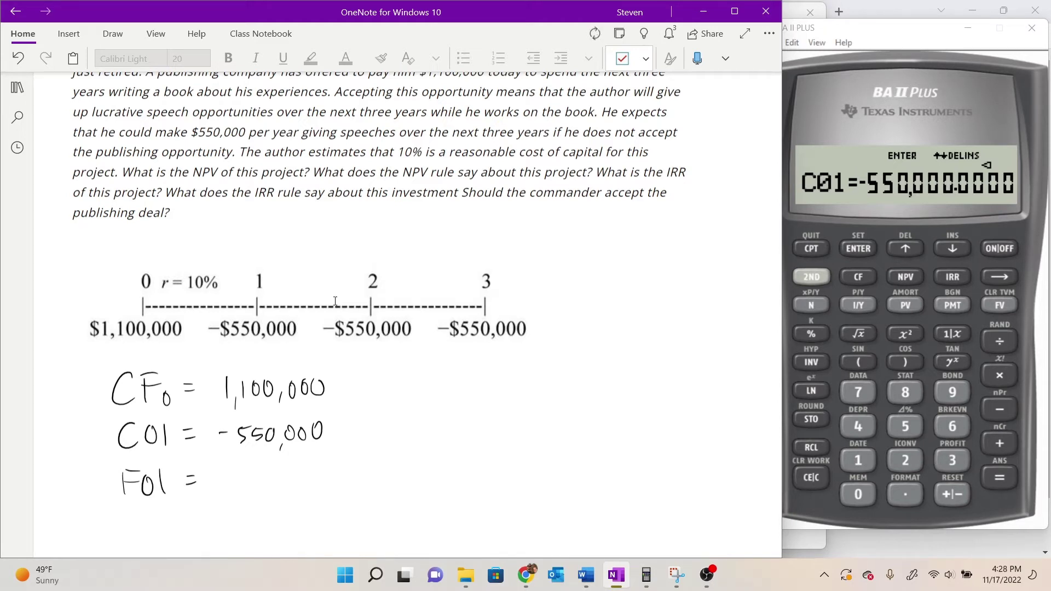
pyautogui.click(183, 492)
# Step: Set the calculator's C01 frequency F01 to 3
pyautogui.click(963, 249)
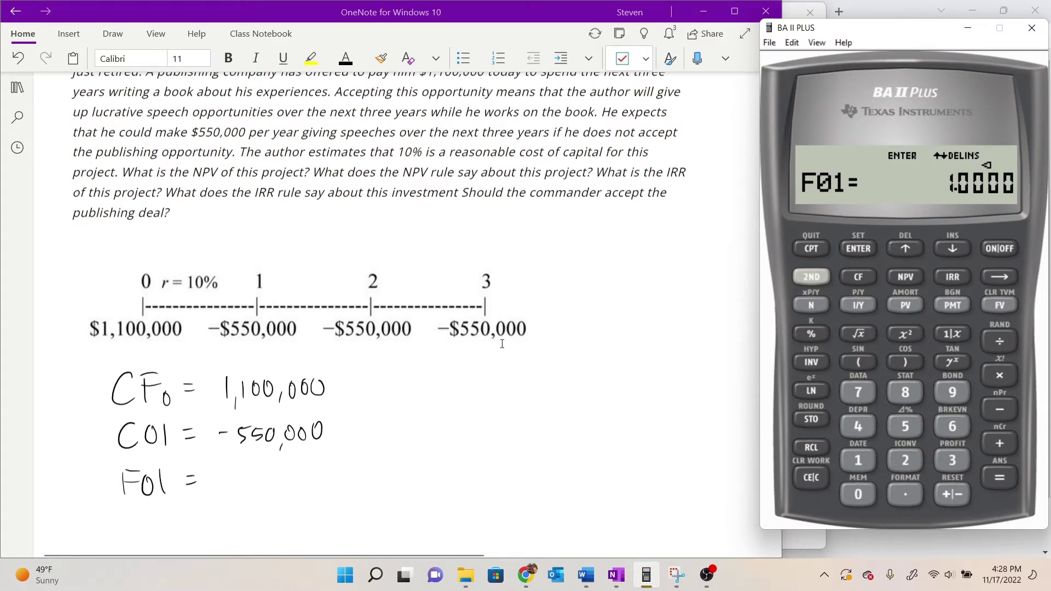
pyautogui.click(952, 460)
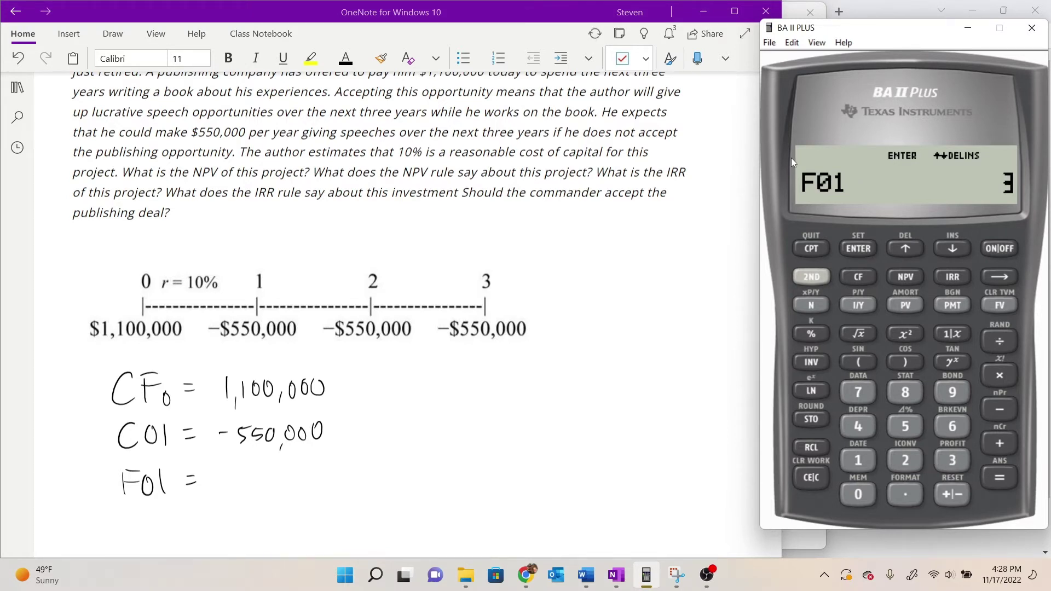
pyautogui.click(870, 248)
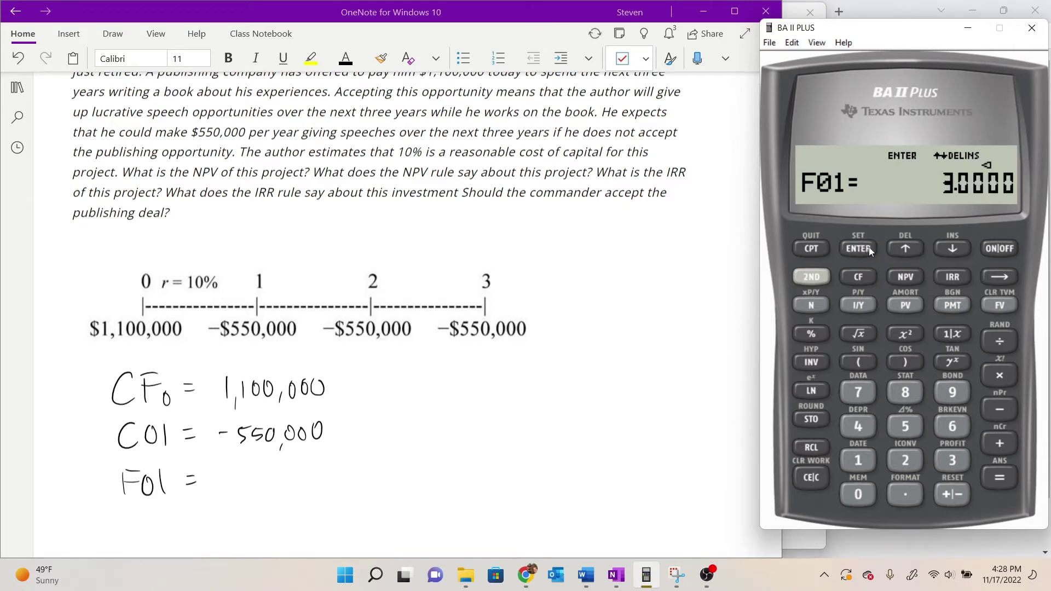
# Step: Handwrite 3 after F01 =, then check C02 and F02 on the calculator and return to CF0
pyautogui.click(288, 432)
pyautogui.moveTo(223, 469); pyautogui.dragTo(222, 495)
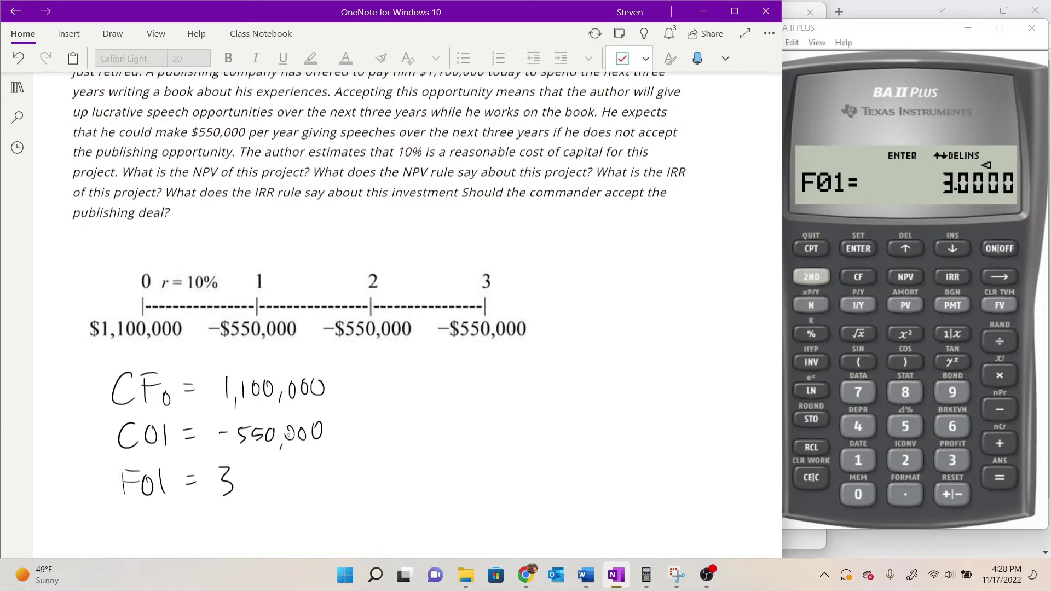
pyautogui.click(956, 251)
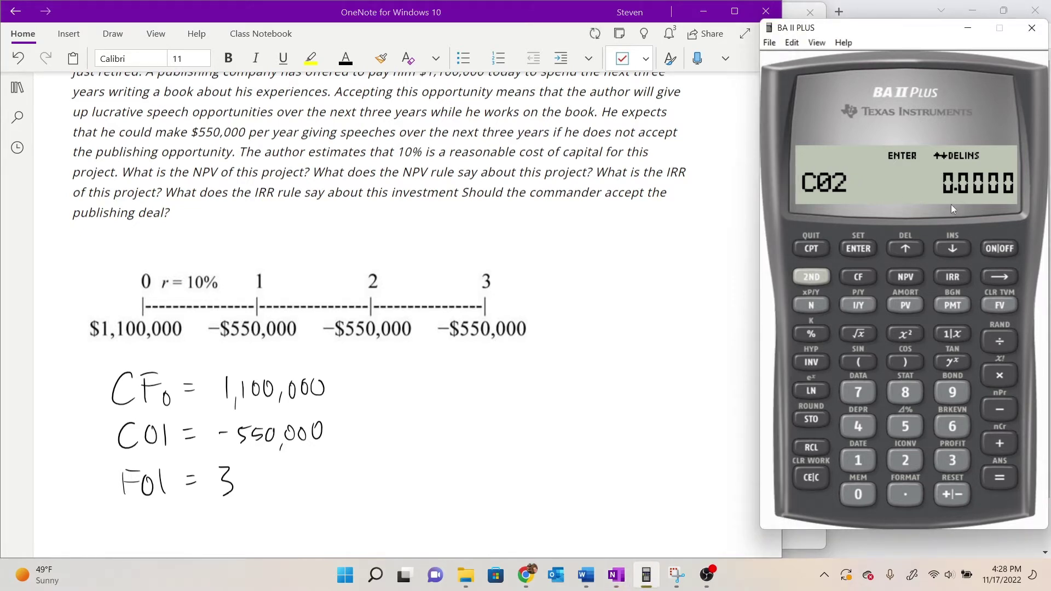
pyautogui.click(954, 249)
pyautogui.click(961, 247)
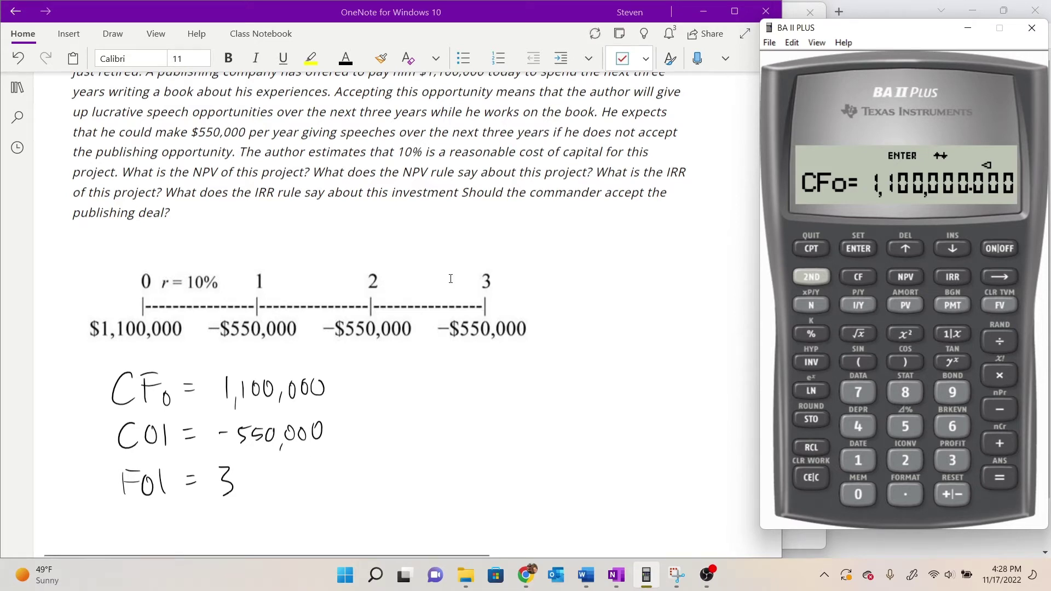
pyautogui.click(483, 263)
pyautogui.scroll(-2, 500, 425)
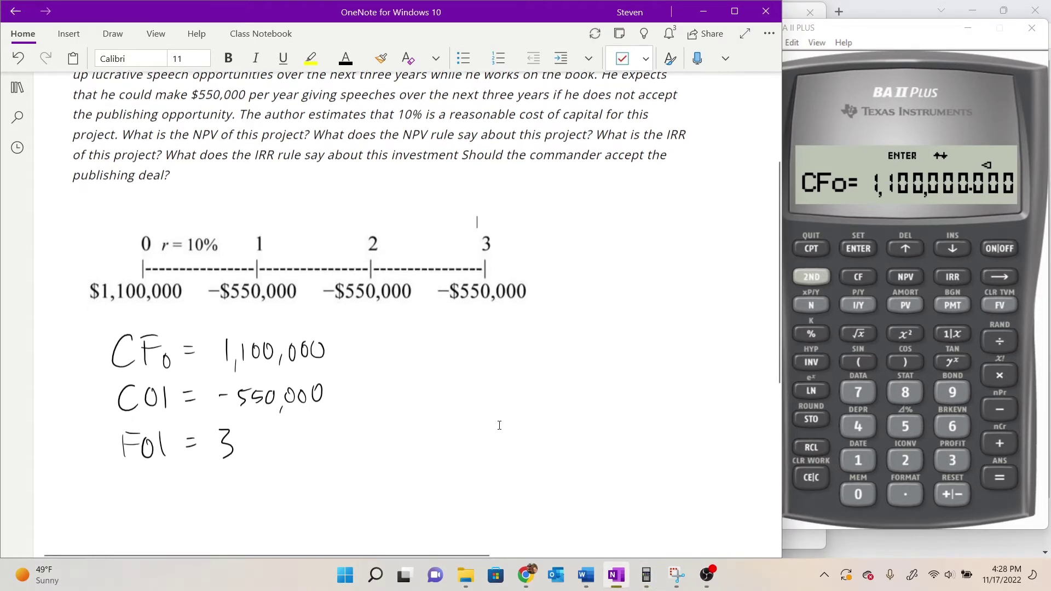